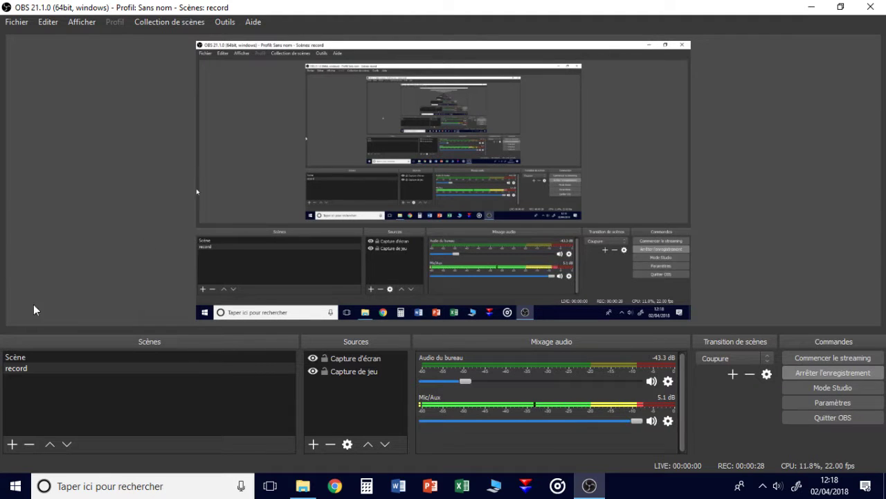
Step: Open the settings window and resize it to fit on screen, with the start of the General options in view
click(871, 405)
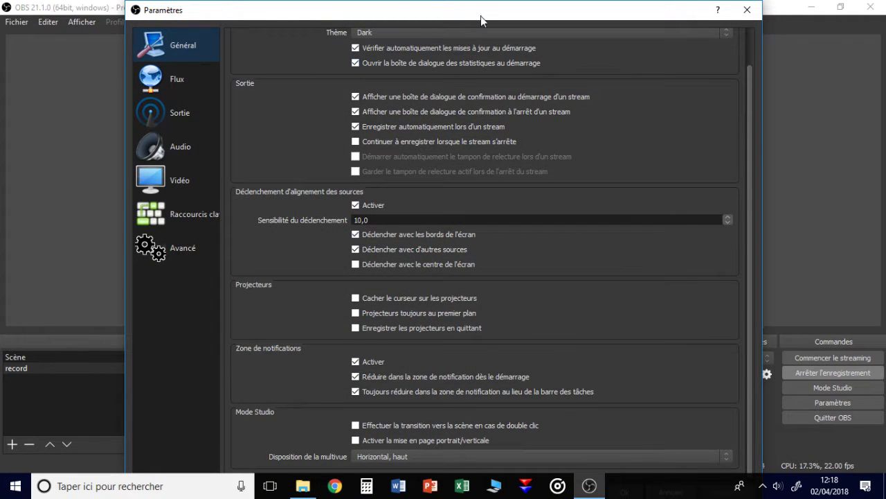
mouse_move(480, 16)
mouse_down()
mouse_move(450, 220)
mouse_move(477, 121)
mouse_move(489, 14)
mouse_move(489, 22)
mouse_up()
drag(131, 6, 194, 15)
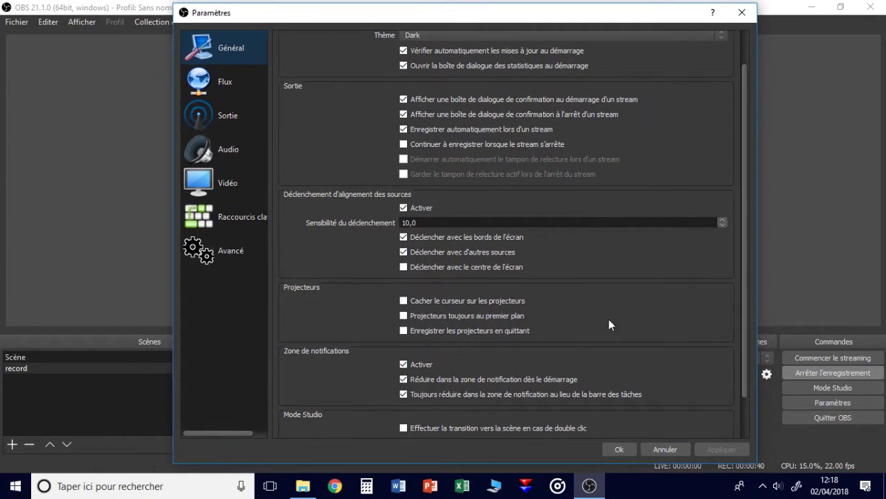
scroll(608, 319, up, 2)
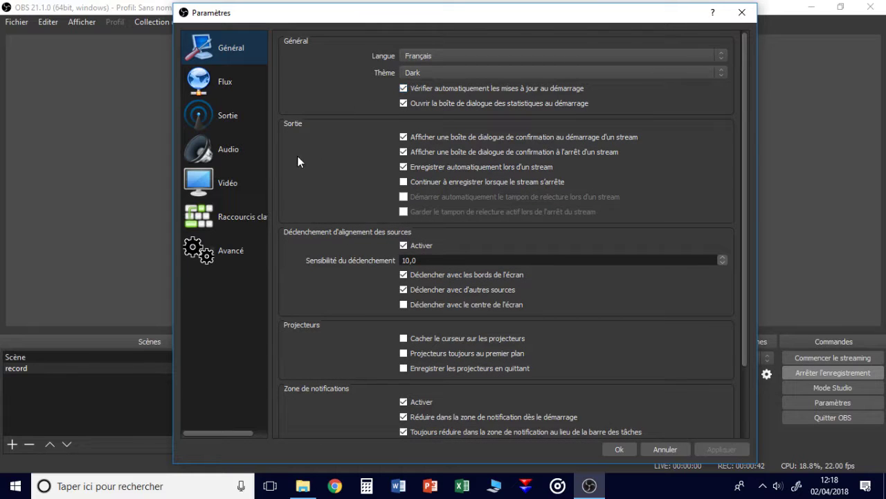
Step: In the streaming output settings, set the rate control to CBR and reposition the settings window
click(232, 119)
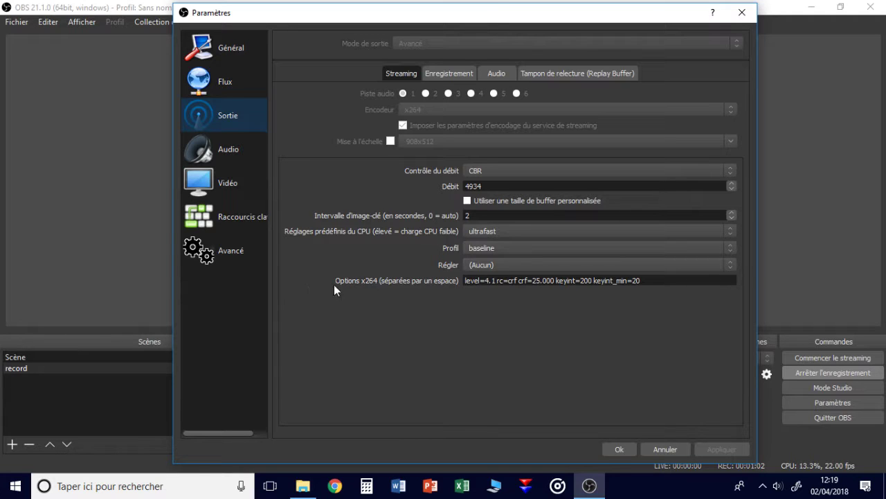
click(486, 173)
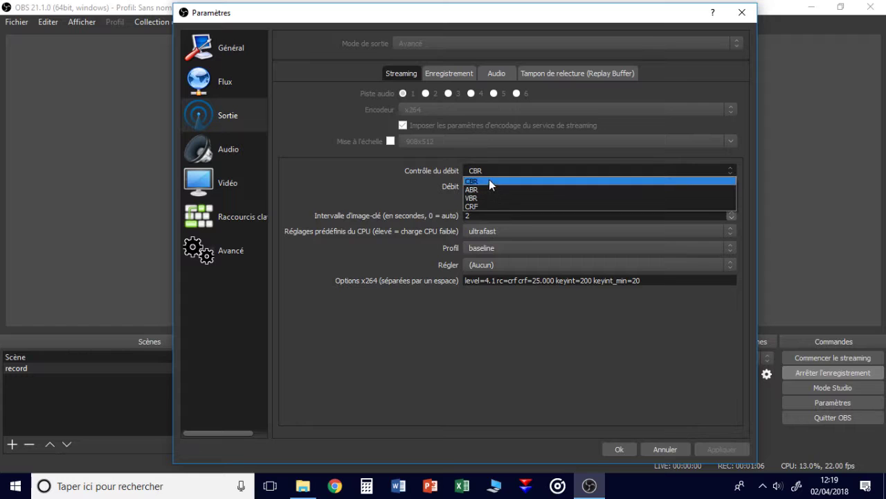
click(489, 181)
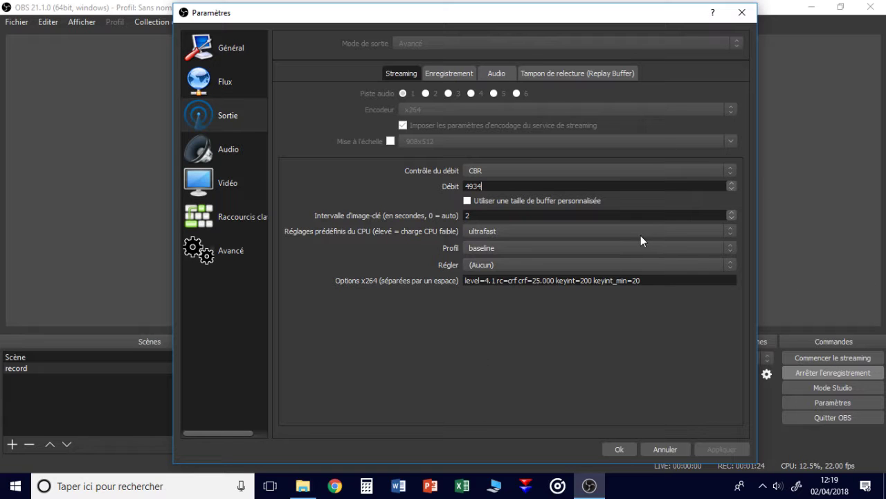
drag(495, 13, 471, 23)
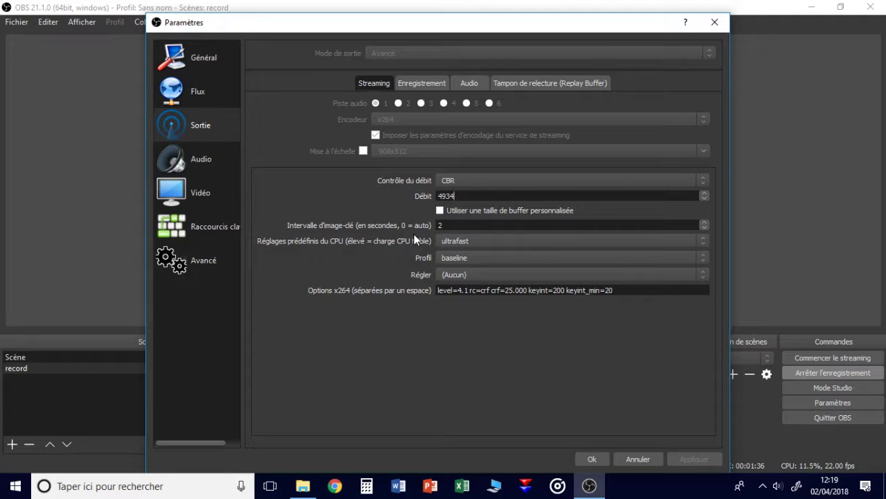
Step: Set the streaming encoder's CPU usage preset to ultrafast
click(454, 228)
click(478, 241)
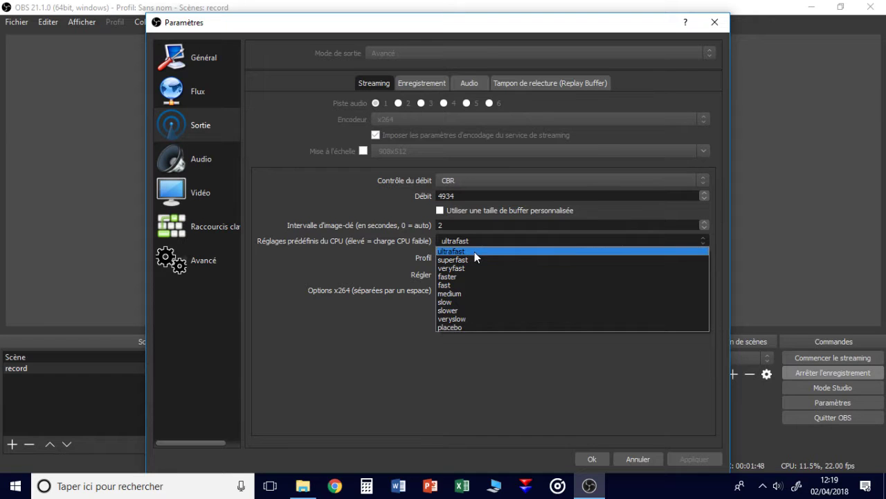
click(474, 251)
click(485, 242)
click(484, 252)
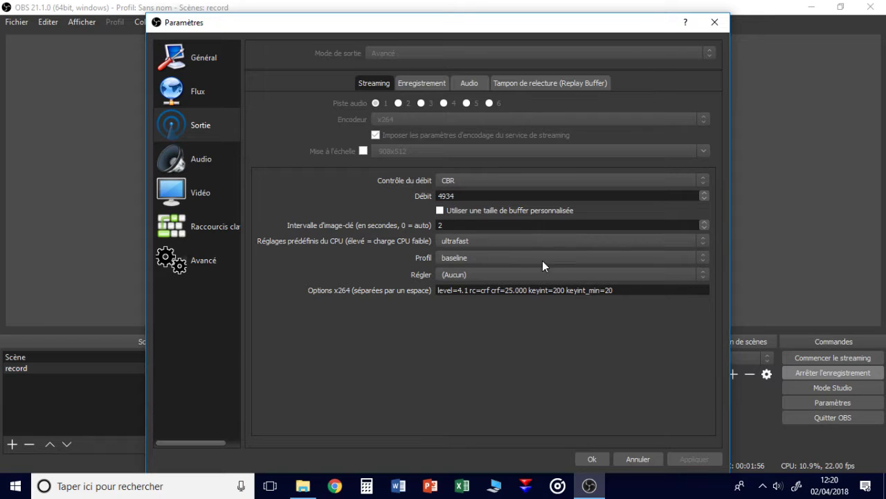
Step: Review the encoder profile choices and set the tune option (Régler) to (Aucun)
click(480, 256)
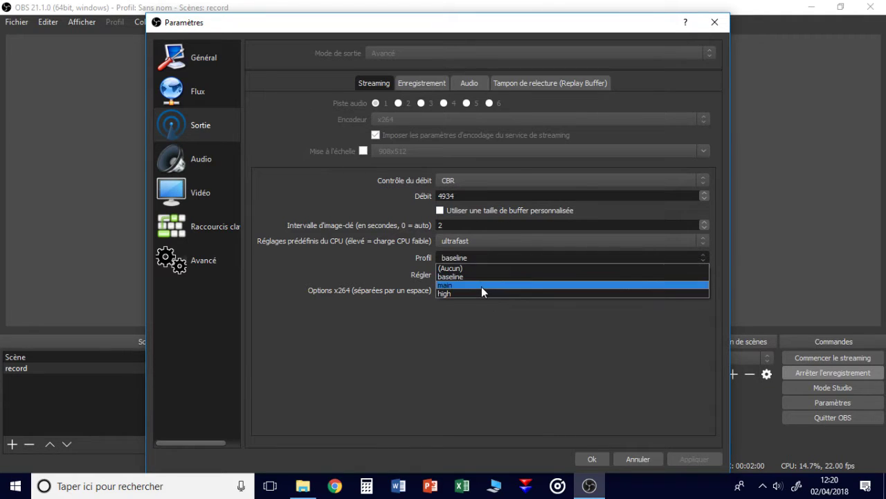
click(488, 310)
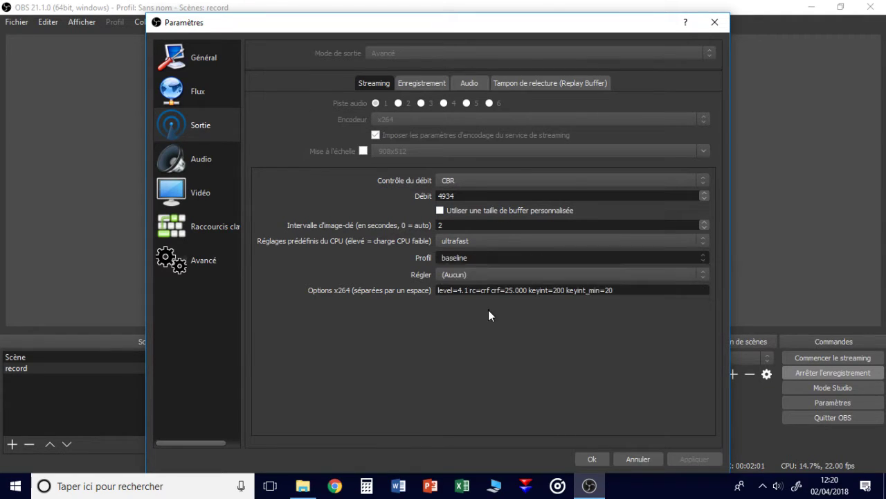
click(454, 275)
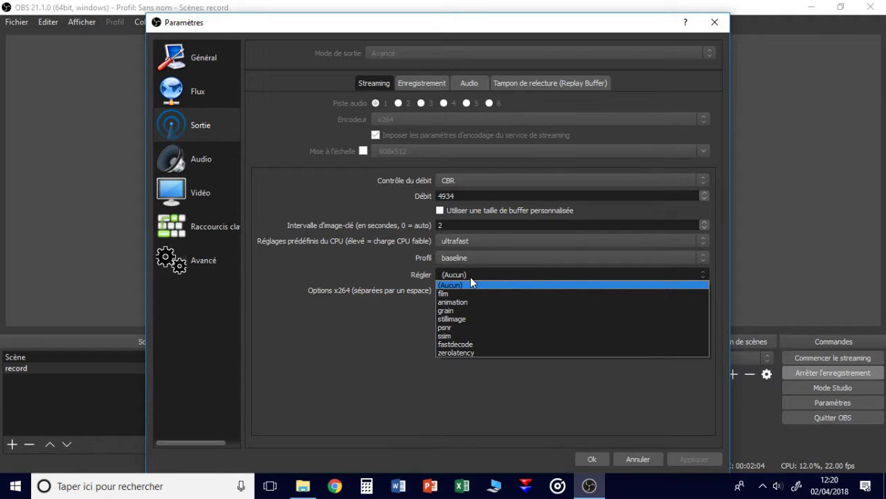
click(487, 284)
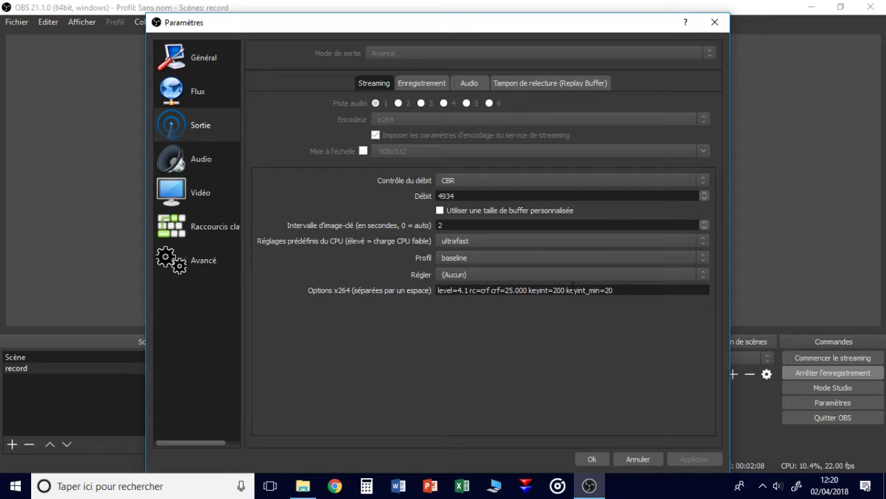
Step: Examine the custom x264 options string, including its keyint_min entry
drag(633, 286, 415, 298)
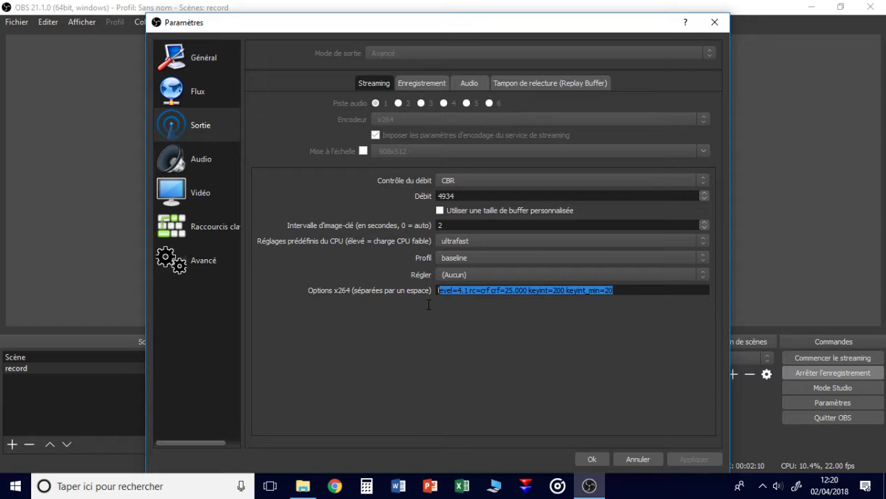
click(547, 356)
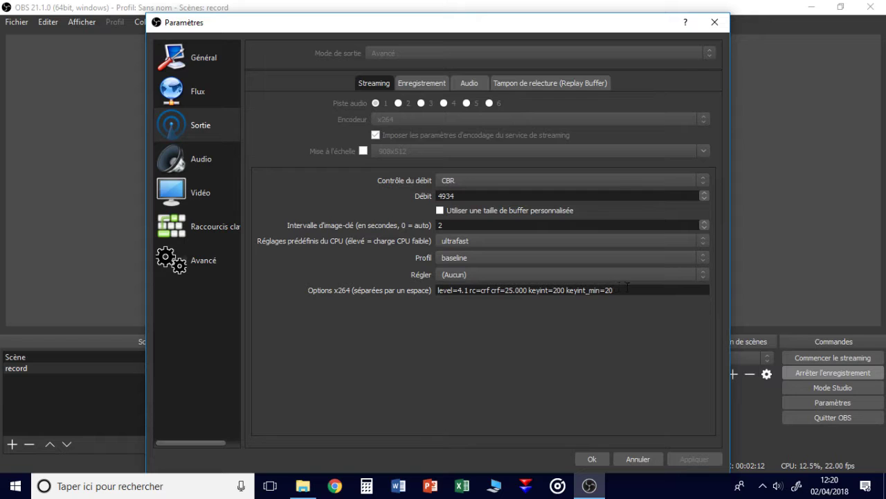
drag(615, 290, 567, 290)
right_click(567, 290)
click(616, 286)
key(ctrl+a)
key(End)
Step: In the audio settings, review the sample rates, and set the channels to Stéréo and the desktop audio device to Par défaut
click(202, 163)
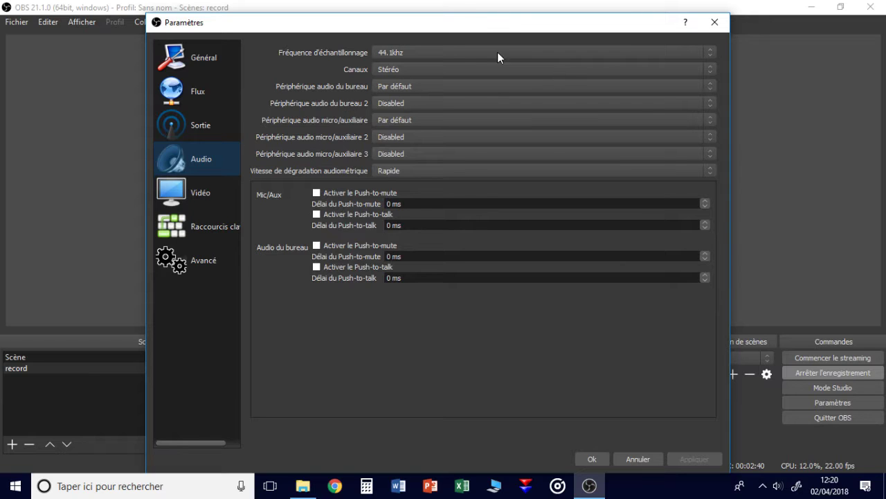
click(451, 52)
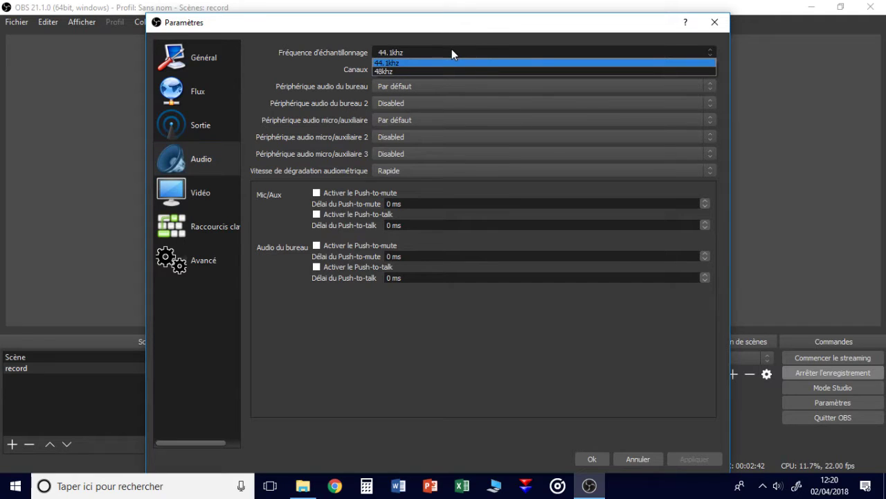
click(451, 51)
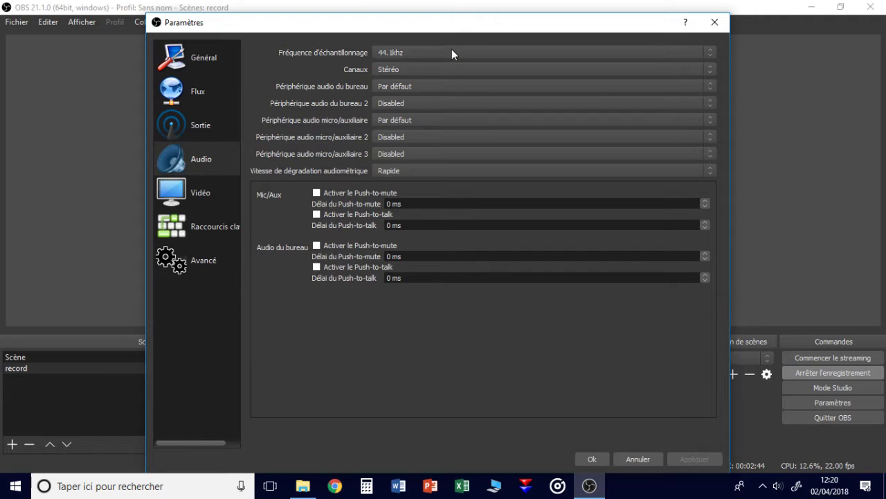
click(418, 67)
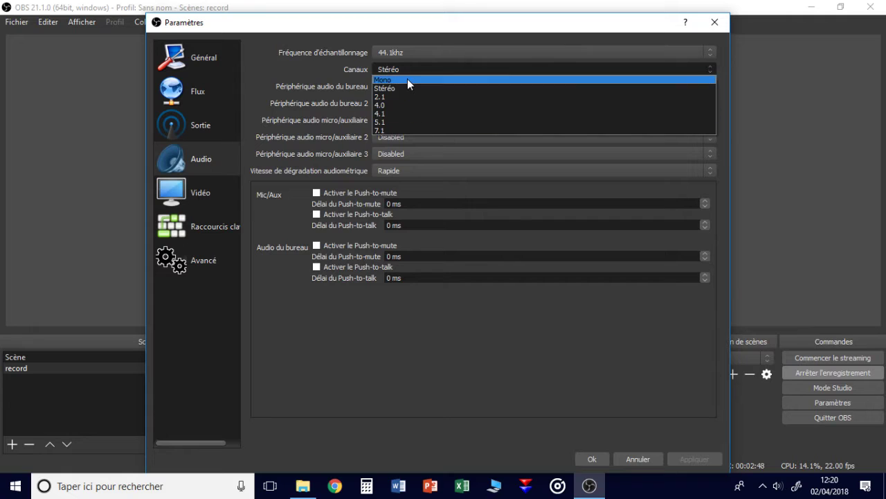
click(405, 89)
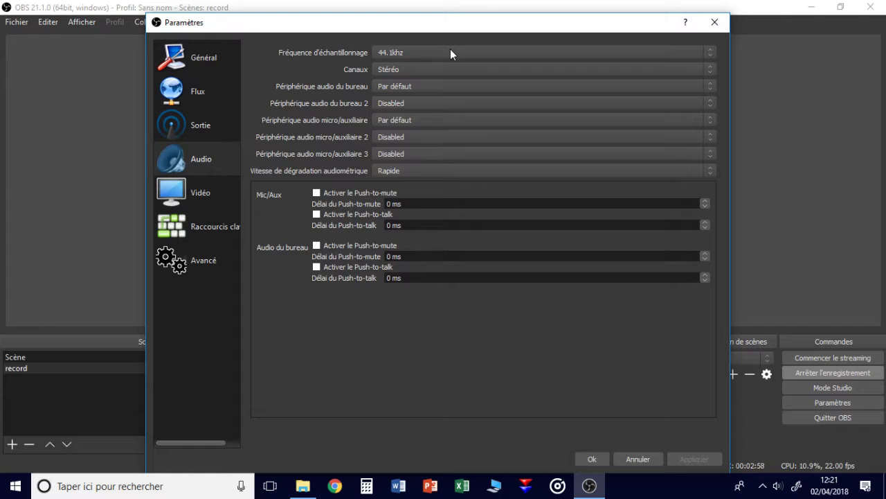
click(424, 87)
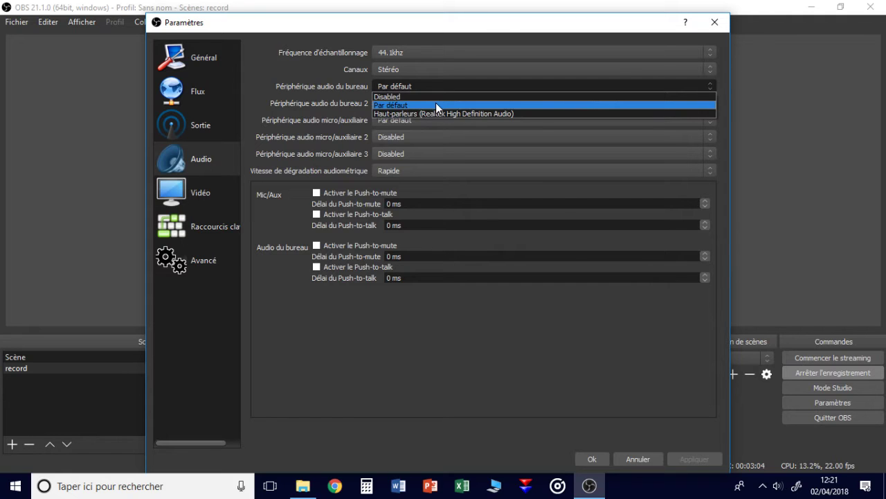
click(436, 105)
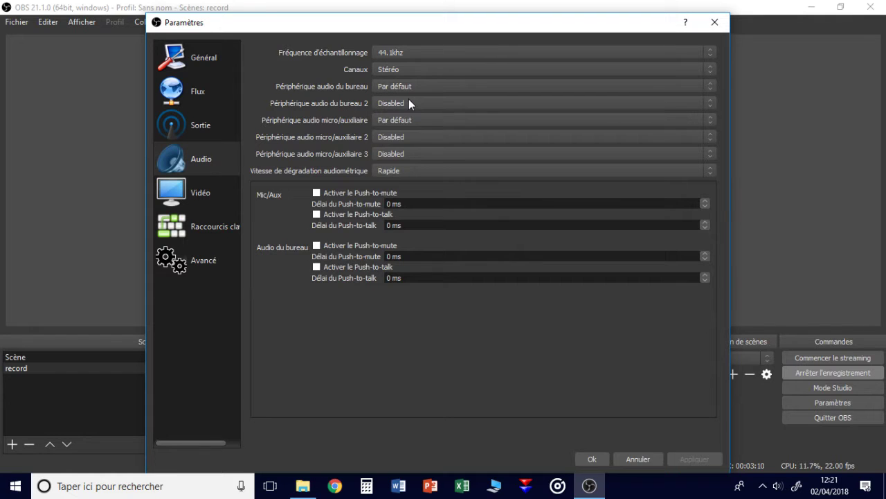
Step: Examine the available choices for the second desktop audio device
click(409, 103)
click(415, 104)
click(434, 103)
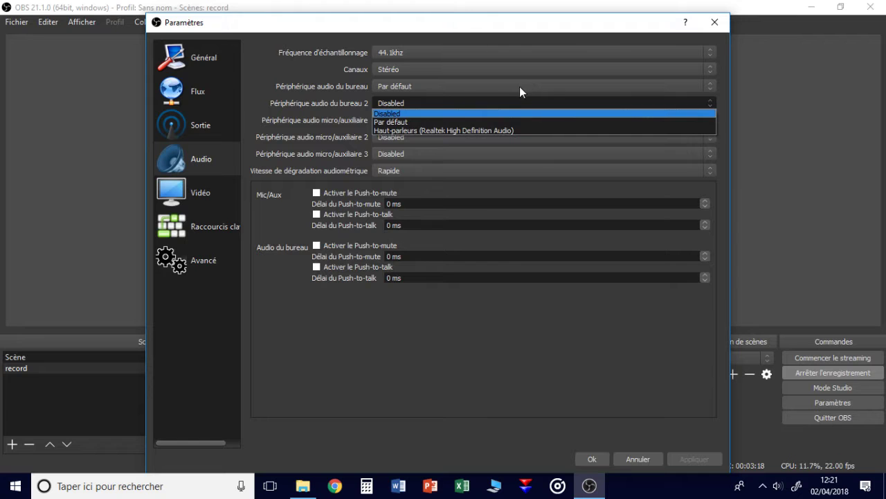
click(535, 239)
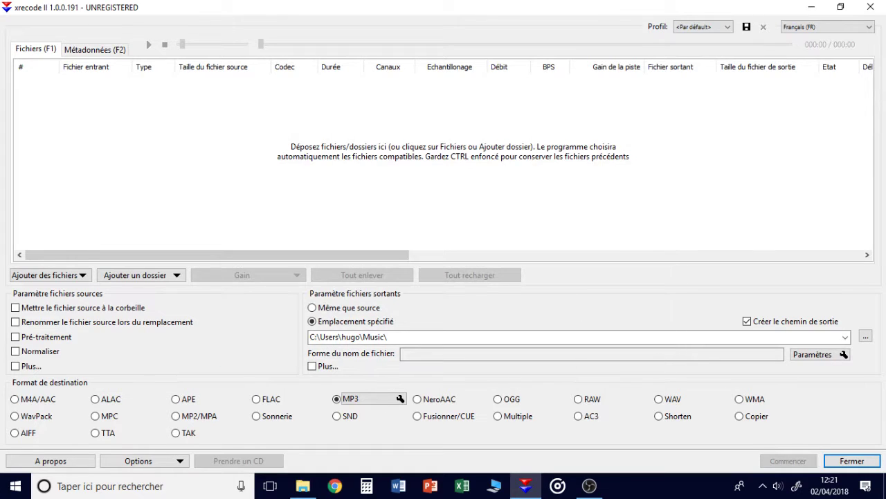
click(589, 486)
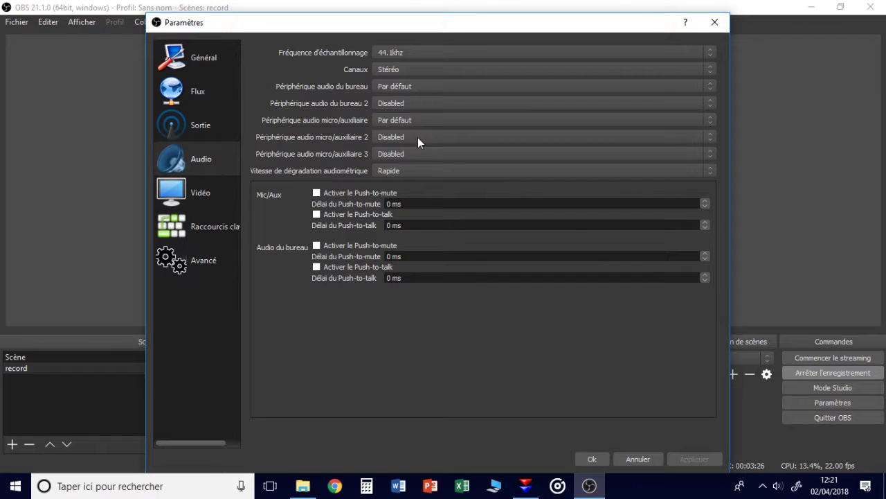
click(408, 103)
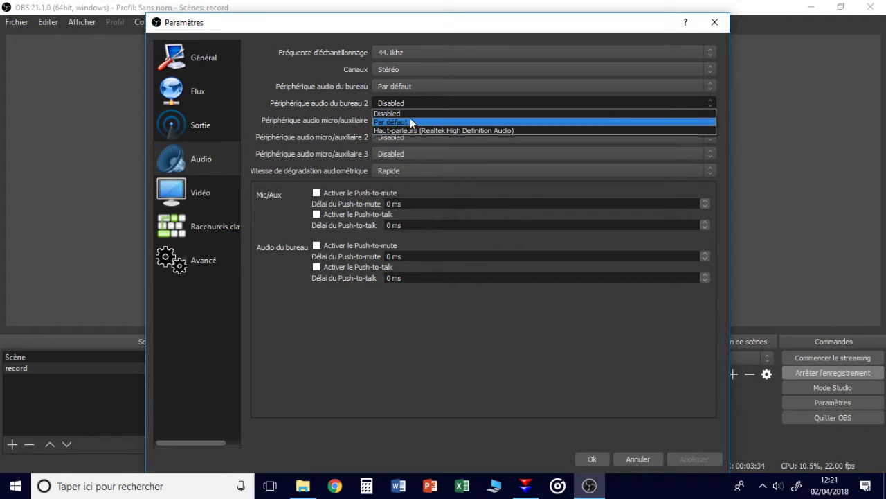
click(414, 90)
click(415, 89)
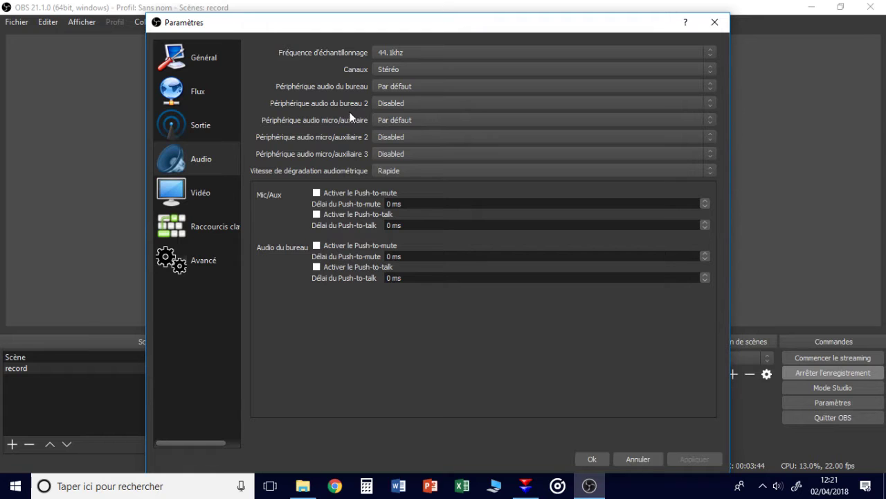
Step: Set the first microphone/auxiliary audio device to Par défaut and review the audio meter decay speeds
click(412, 120)
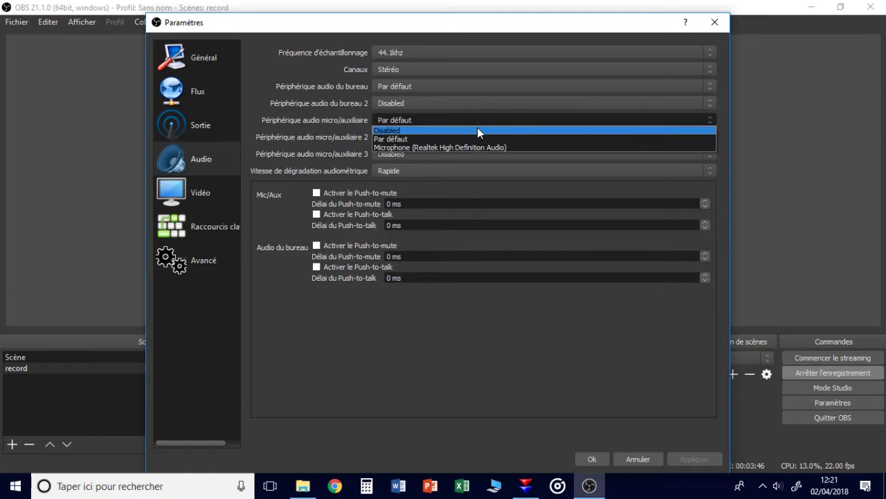
click(472, 137)
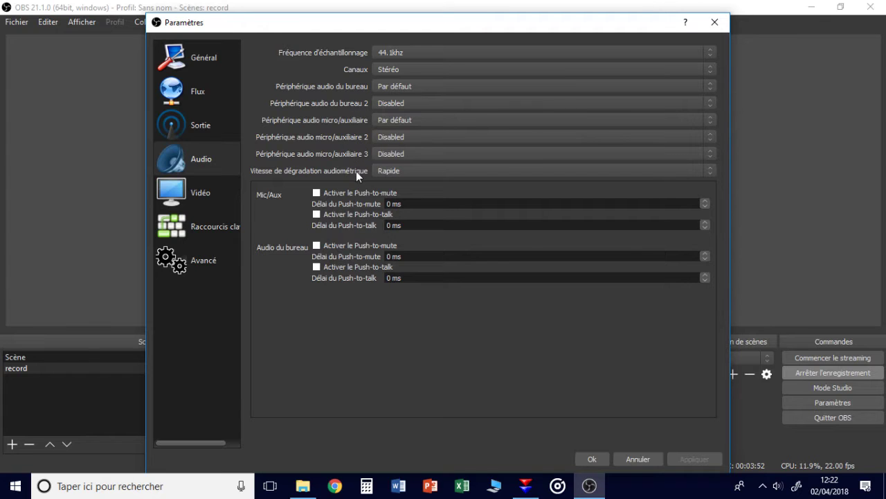
click(385, 115)
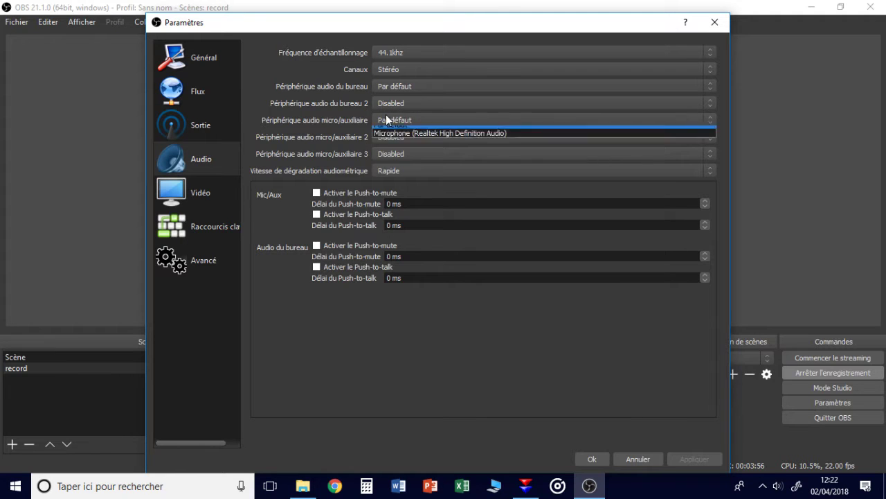
click(385, 122)
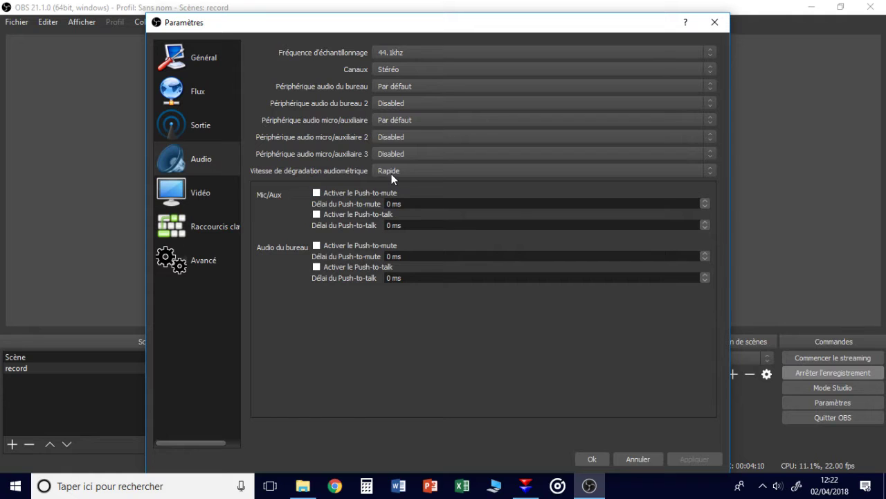
click(399, 174)
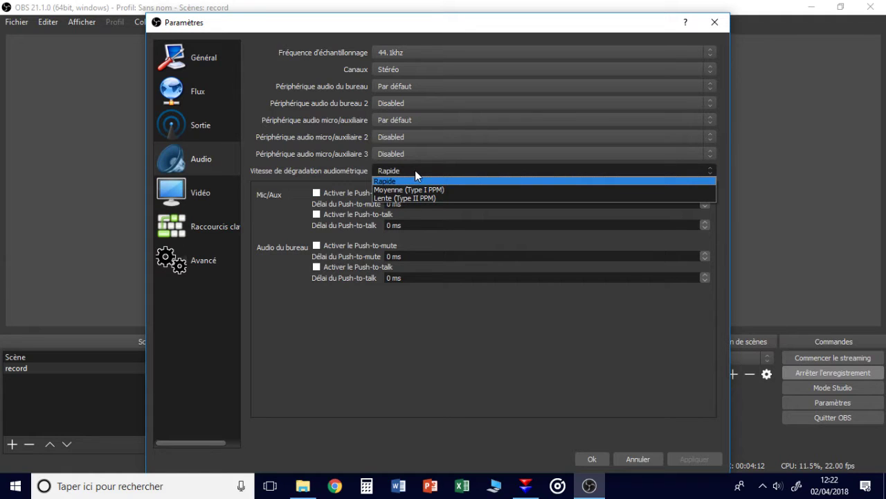
click(419, 167)
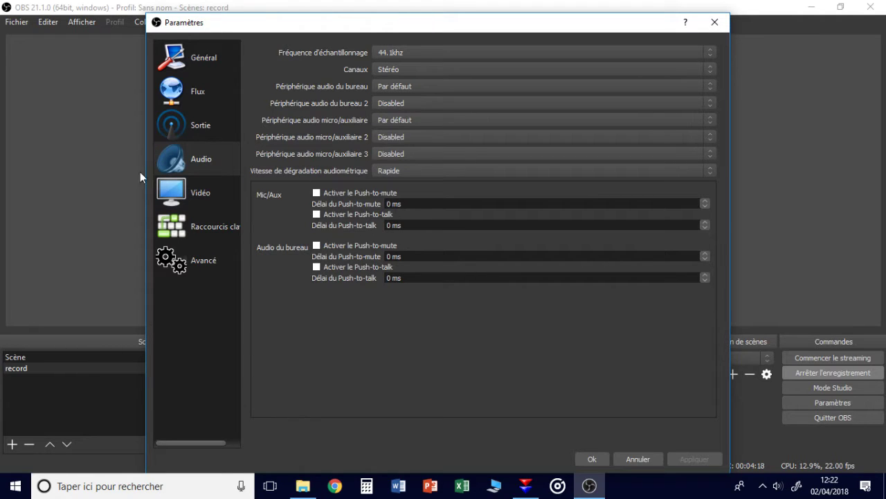
Step: Show the video settings for resolution, scaling filter and FPS, with the whole settings window on screen
click(195, 192)
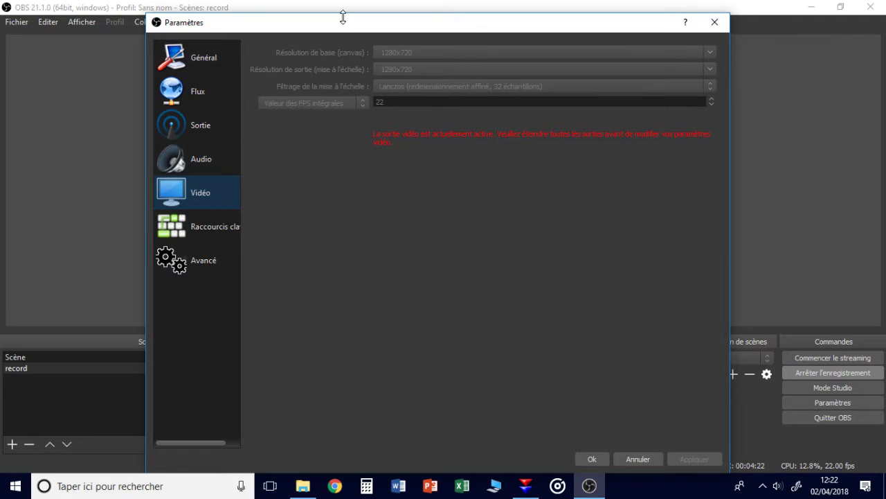
drag(342, 20, 346, 8)
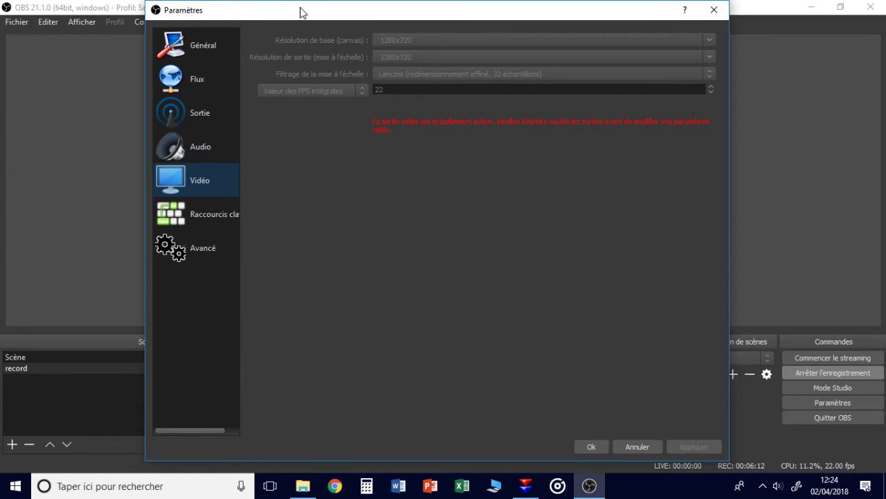
Step: Look through the keyboard shortcut and advanced settings, return to the video settings, and close the settings window by accepting it
drag(301, 12, 302, 17)
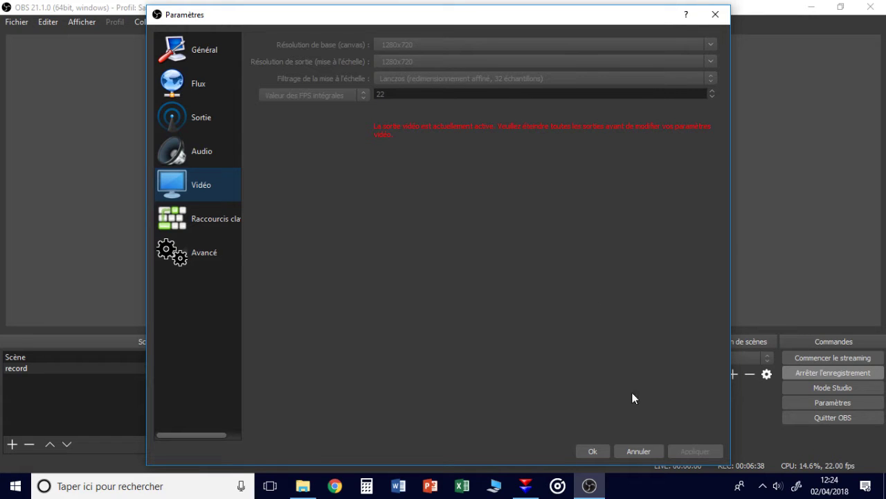
click(210, 226)
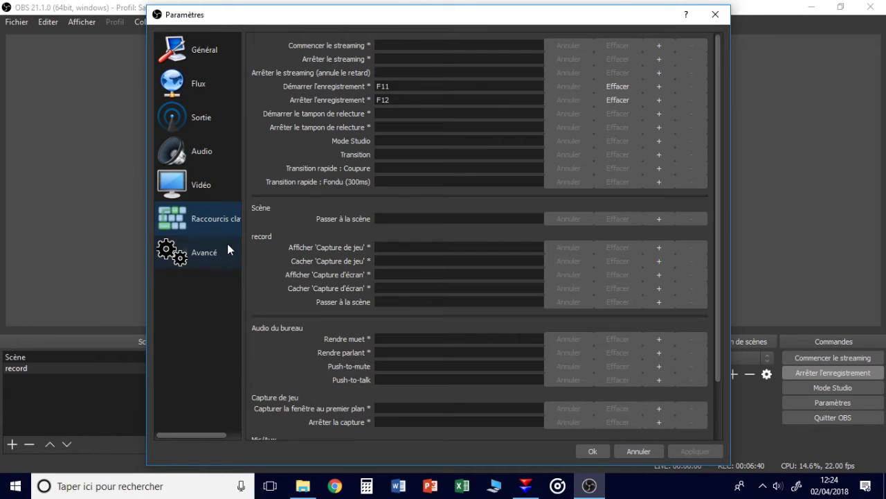
click(220, 253)
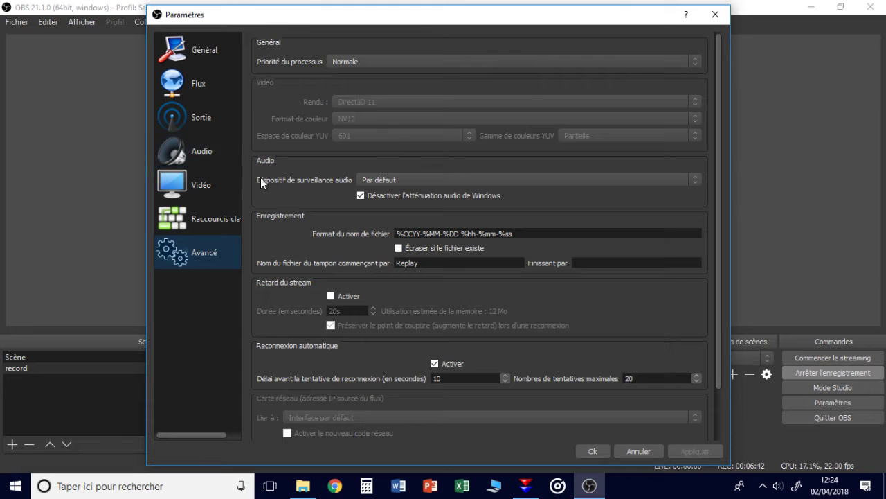
click(229, 184)
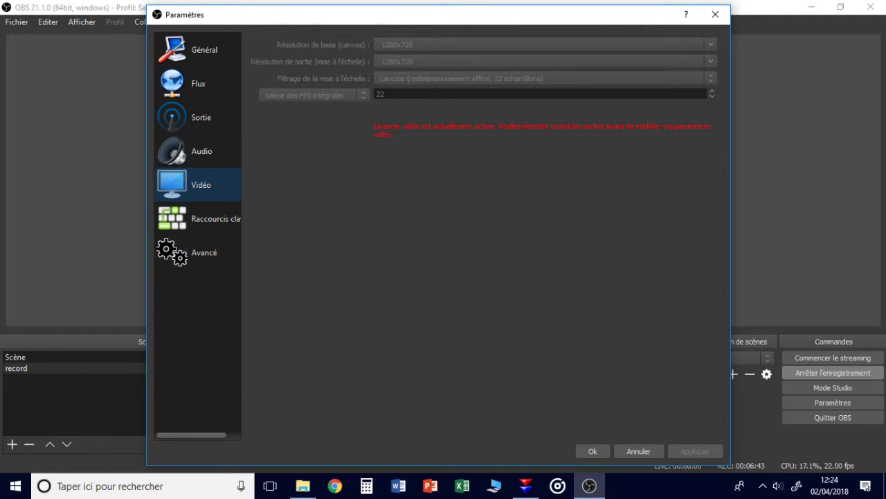
click(594, 451)
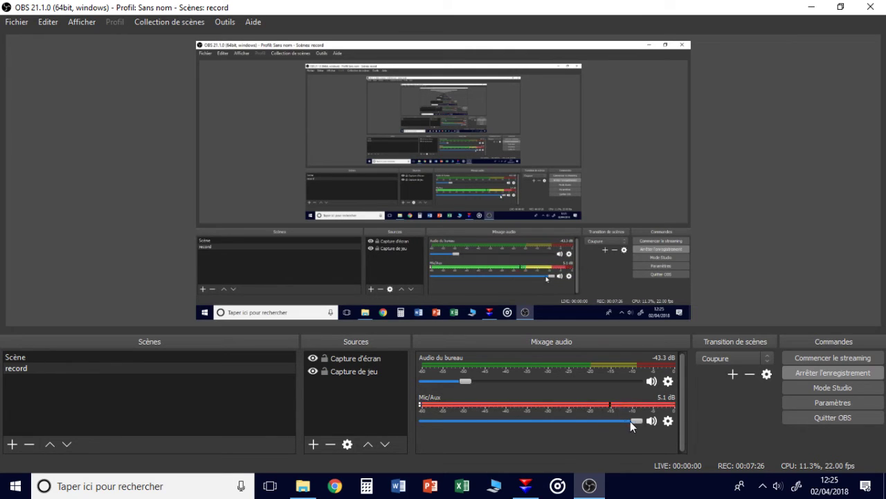
Step: In the audio mixer, set the Mic/Aux volume to 0.0 dB and the desktop audio volume to about -41.9 dB
drag(633, 421, 608, 421)
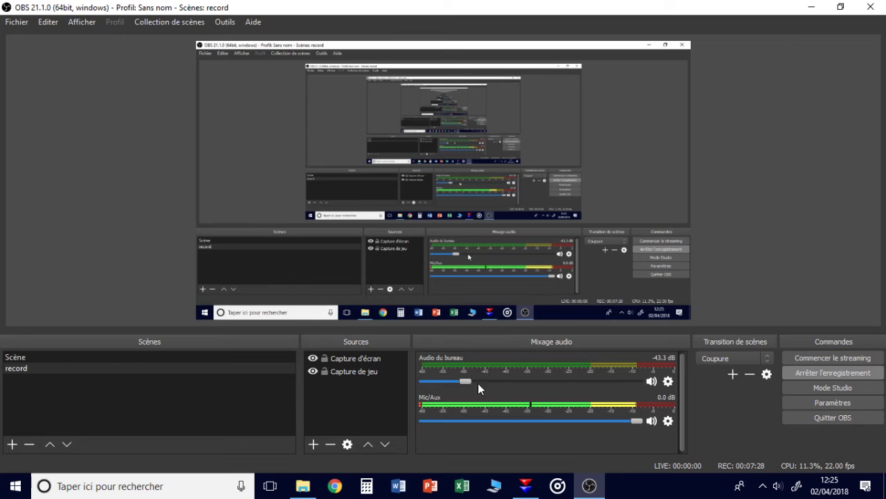
drag(459, 380, 467, 384)
Step: Show the Scène scene and switch back to the record scene
click(78, 356)
click(57, 365)
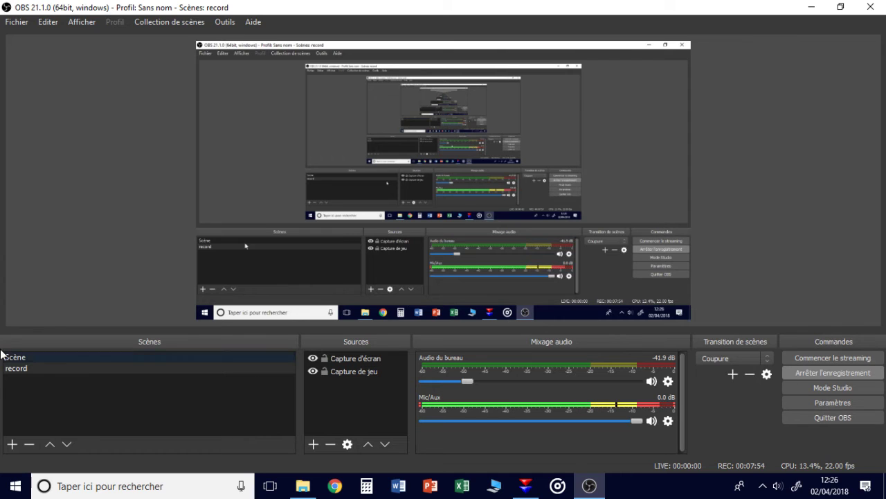